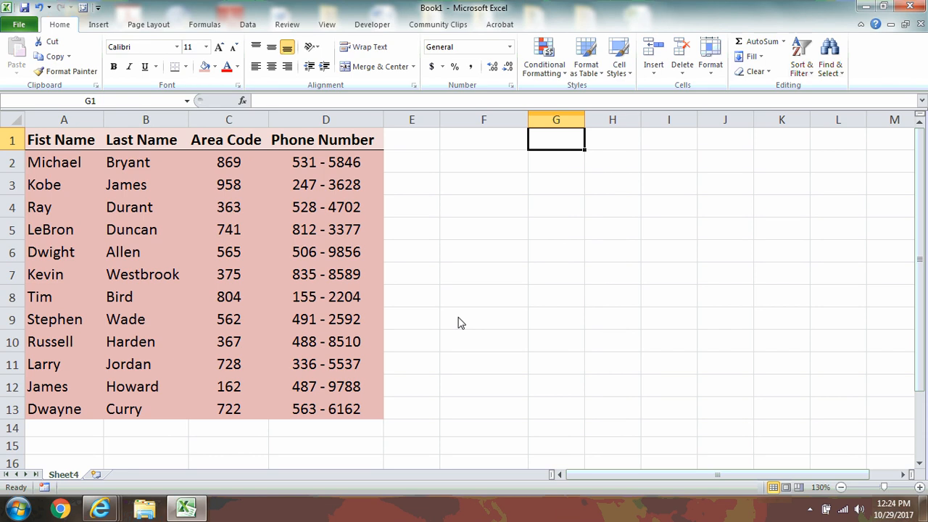
- Start a CONCATENATE formula in F2, then cancel it, leaving F2 empty
key("Down")
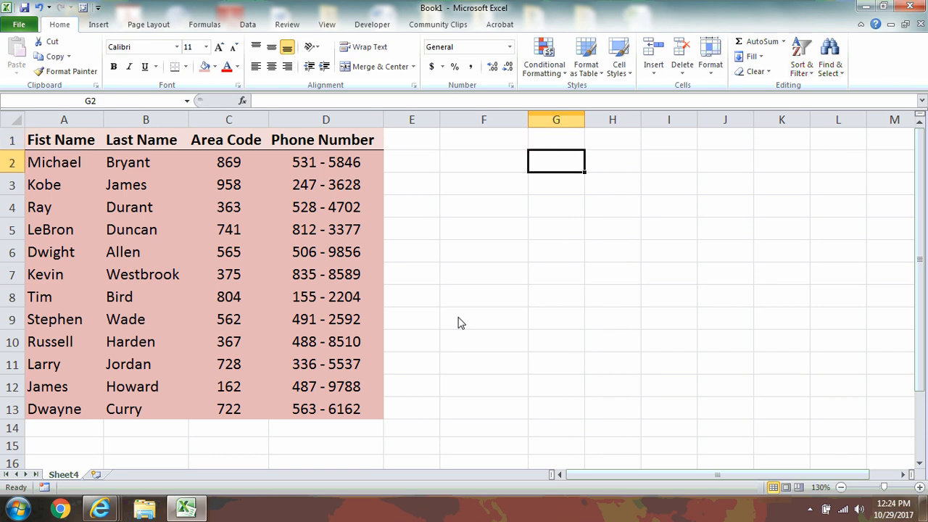
key("Left")
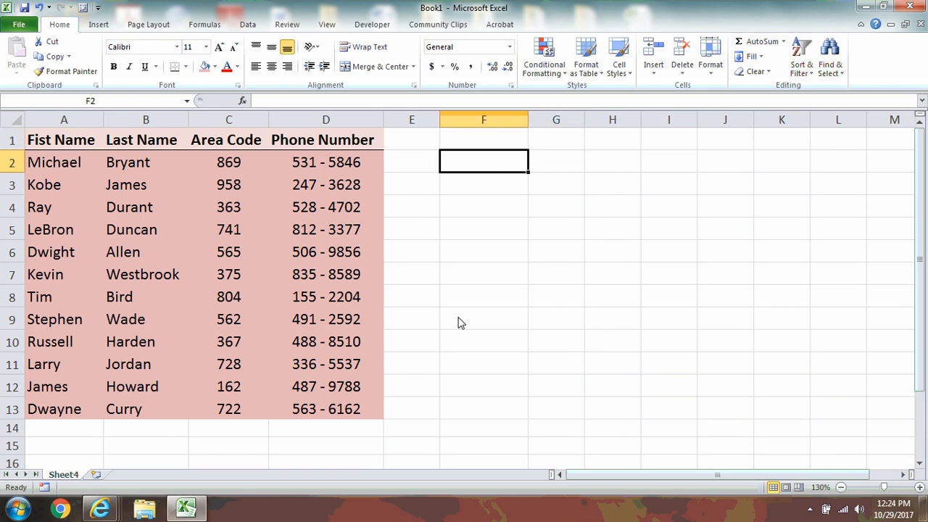
type("=")
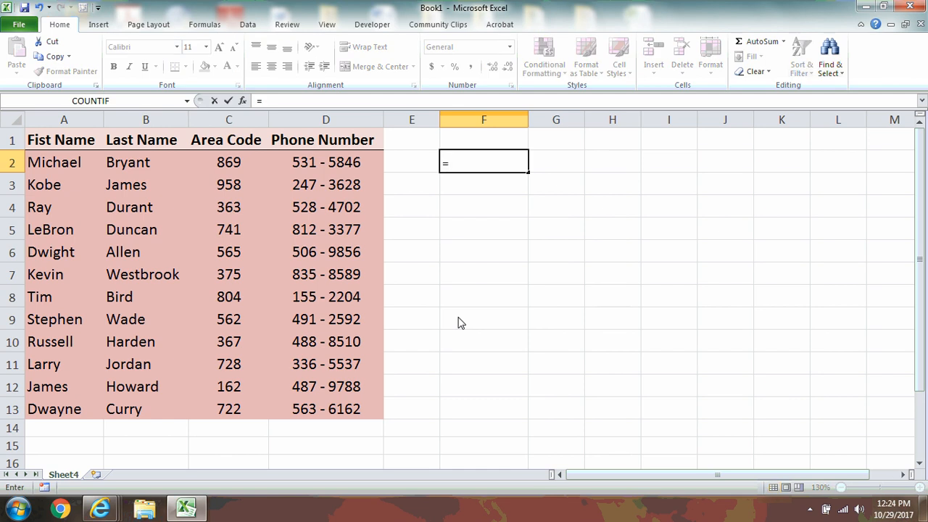
type("concate")
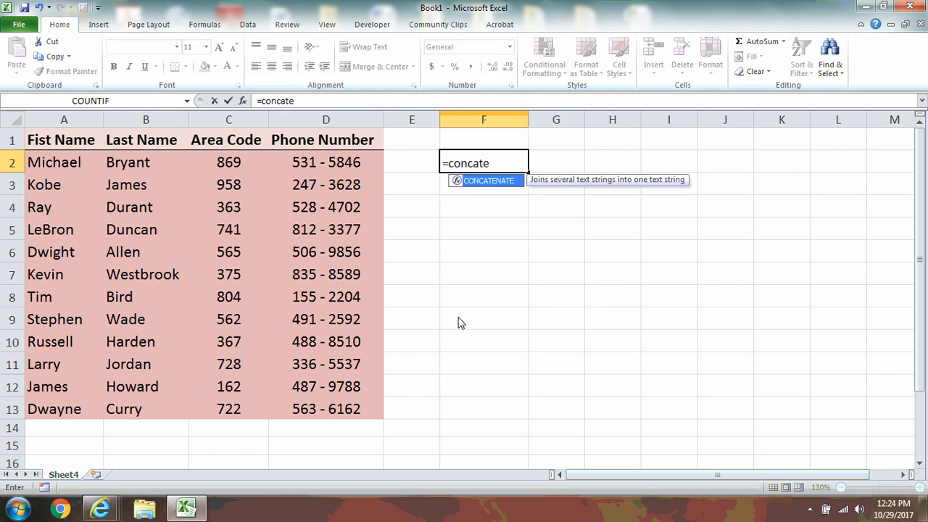
key("Tab")
key("BackSpace")
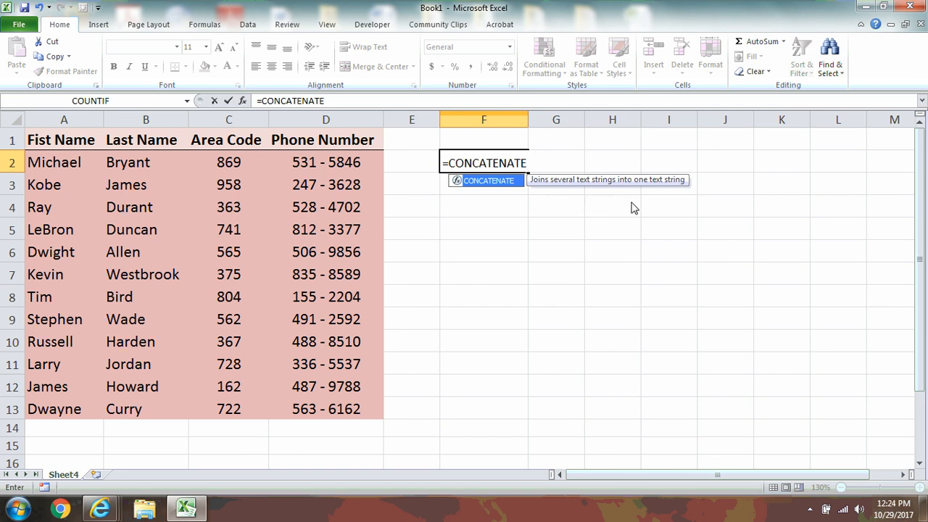
key("Escape")
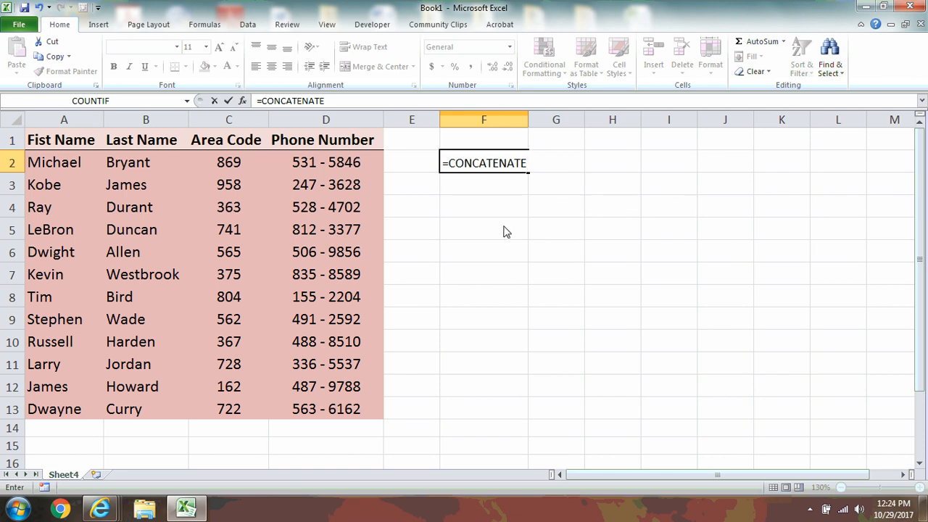
key("Escape")
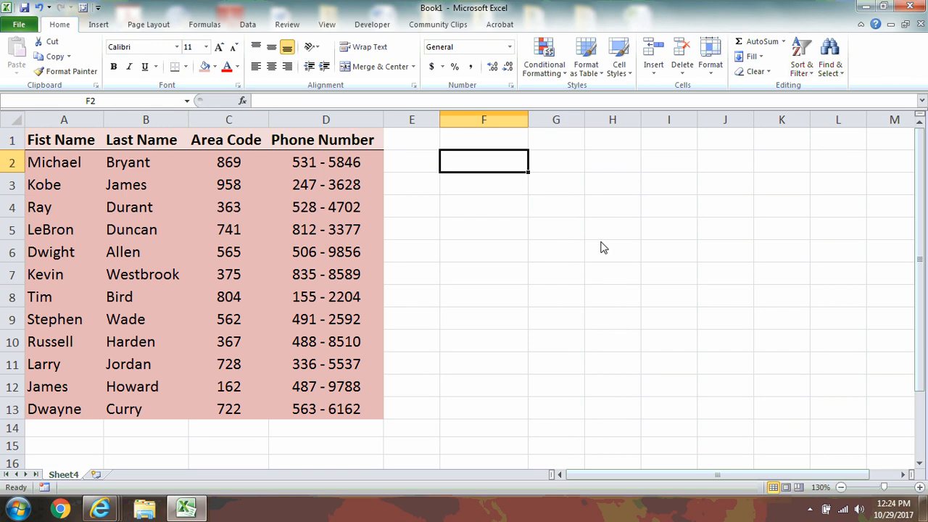
- Head column F with 'Full Name' in F1
key("Up")
type("F")
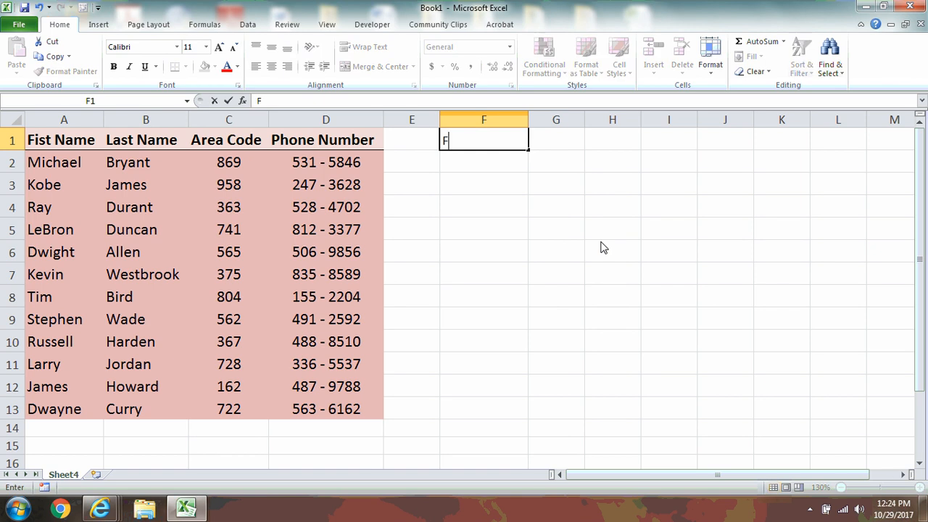
type("ull Name")
key("Return")
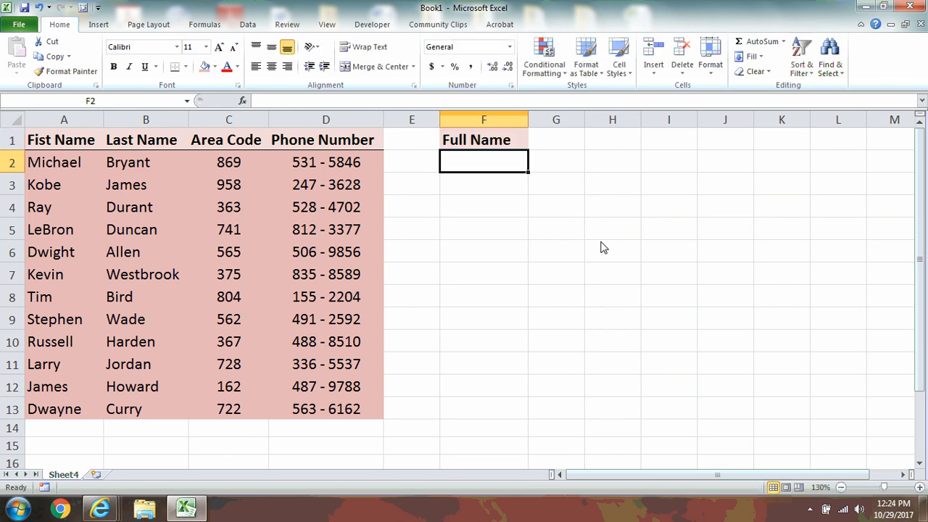
type("=")
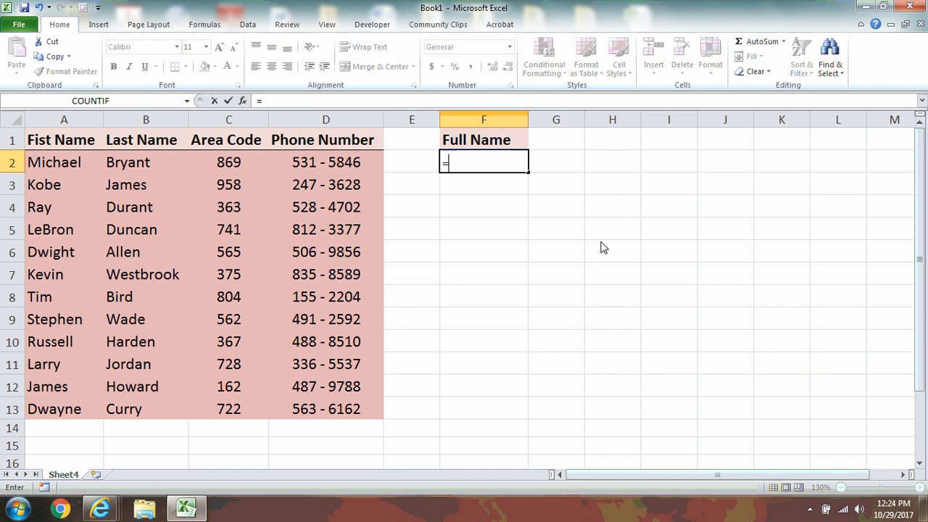
type("concaten")
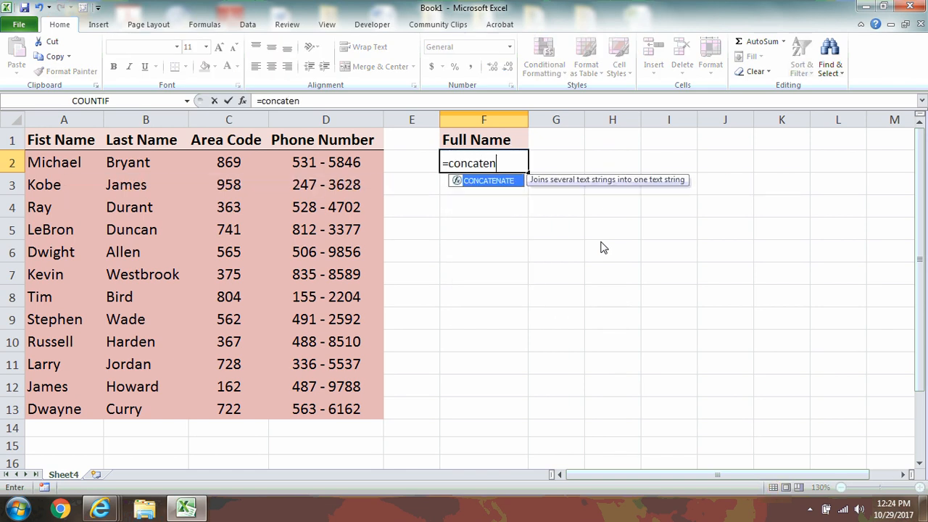
key("Tab")
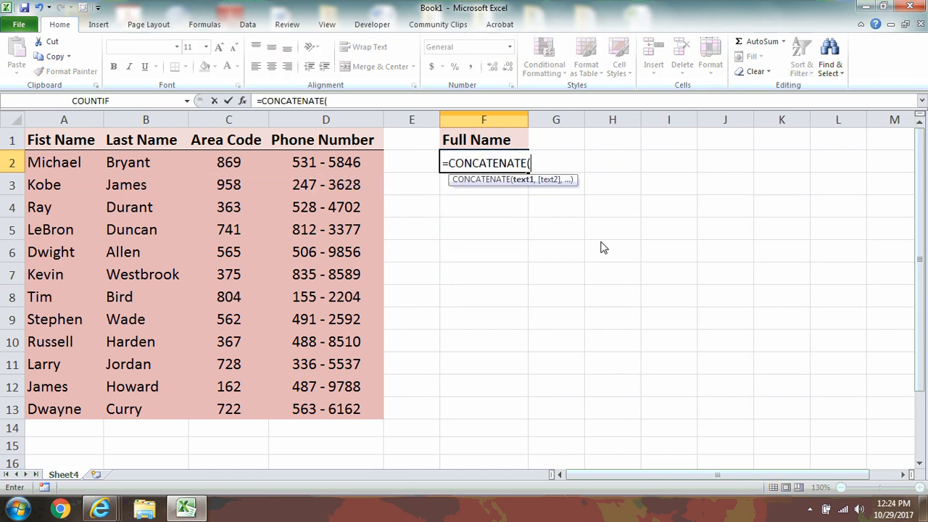
key("Left")
key("Left")
key("Left")
key("Left")
key("Left")
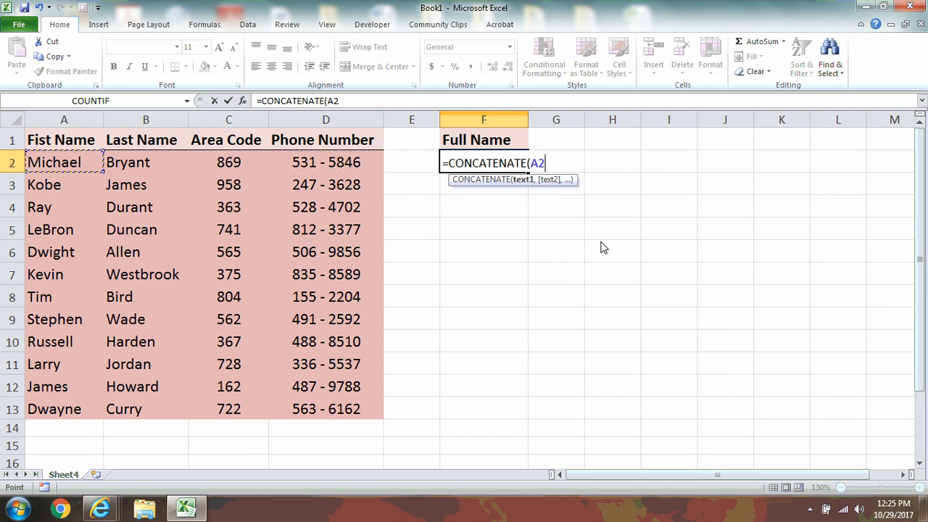
type(",")
key("Left")
key("Left")
key("Left")
key("Left")
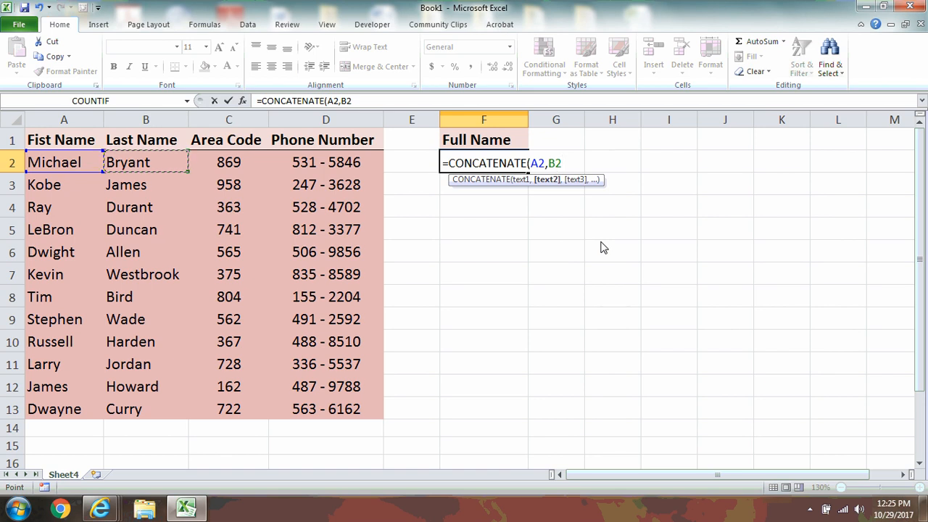
key("Return")
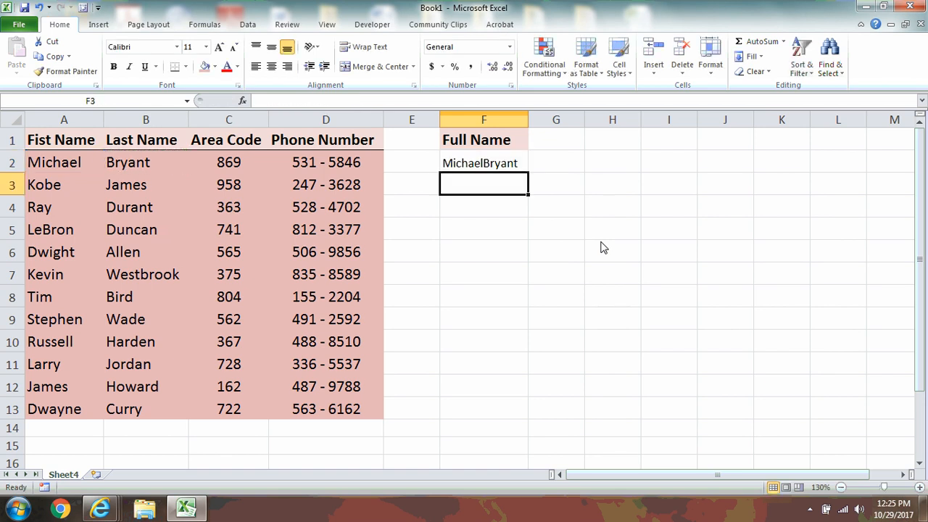
key("Up")
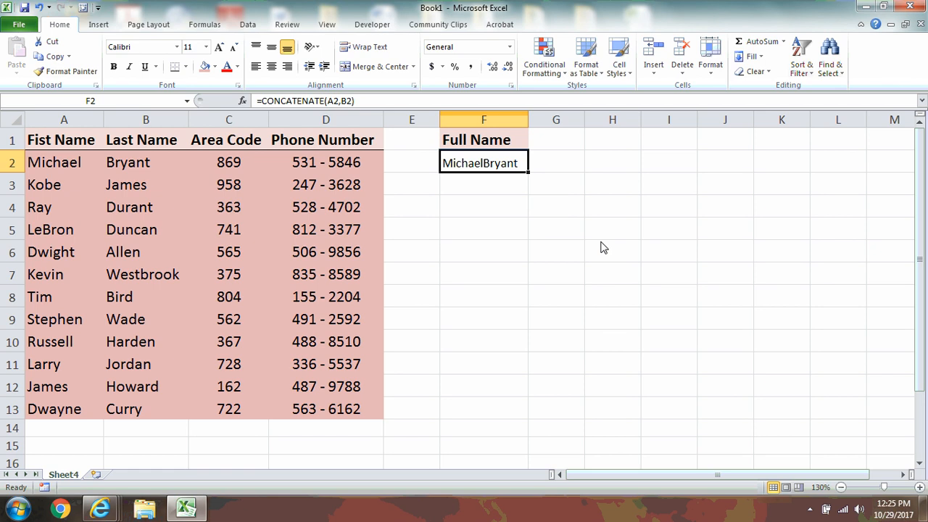
key("Delete")
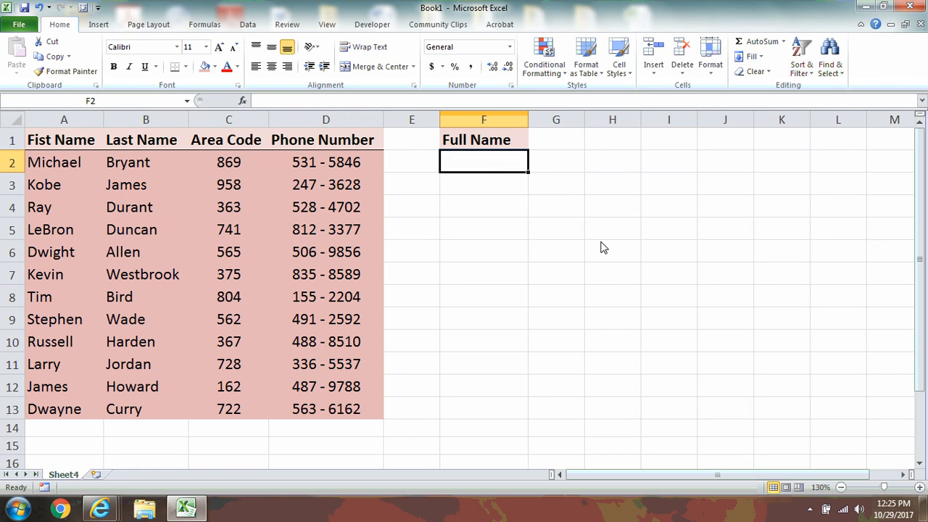
type("=conc")
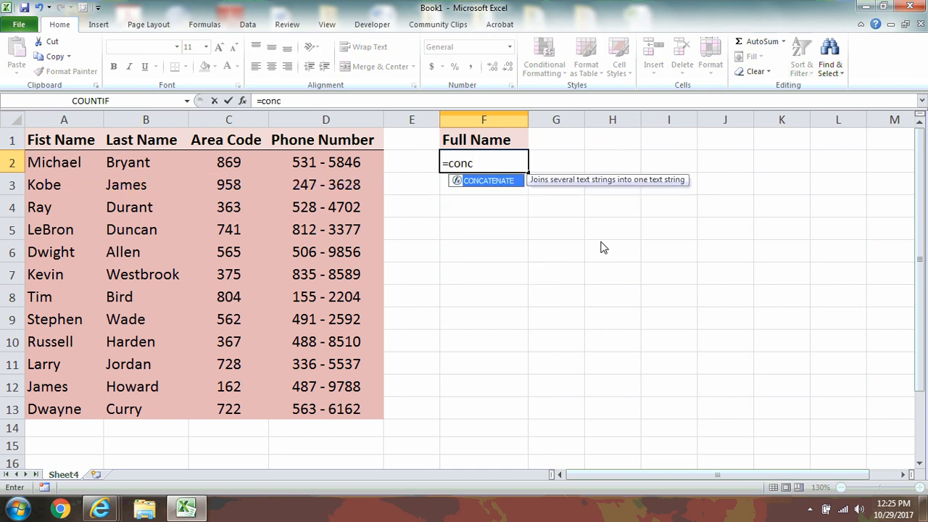
key("Tab")
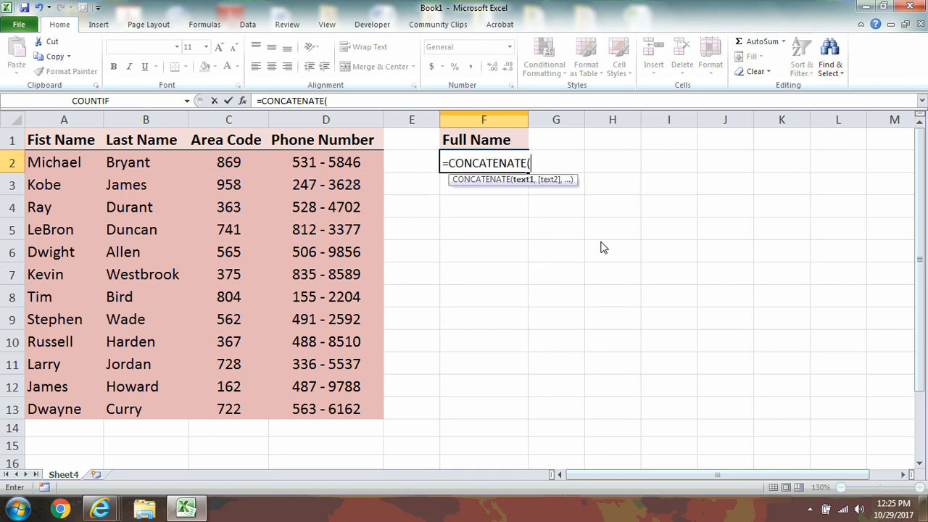
key("Left")
key("Left")
key("Left")
key("Left")
key("Left")
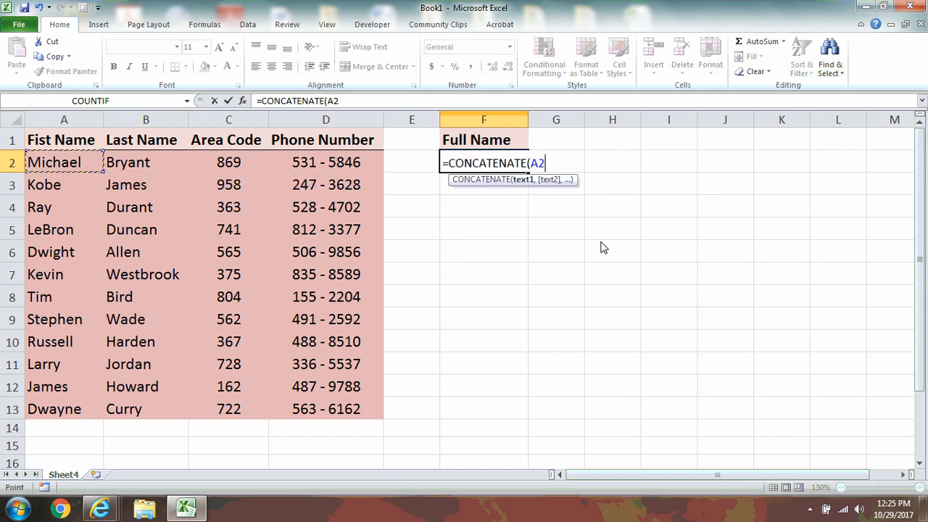
type(",")
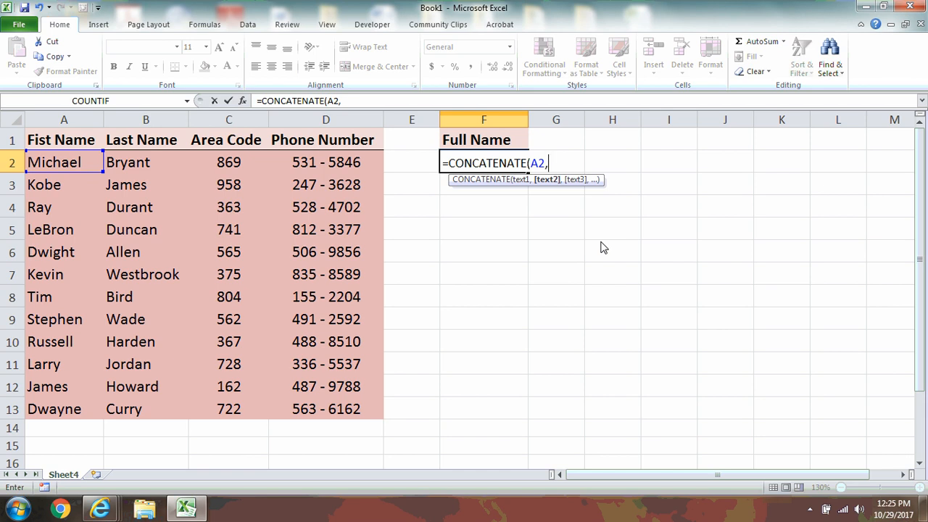
type("\" \",")
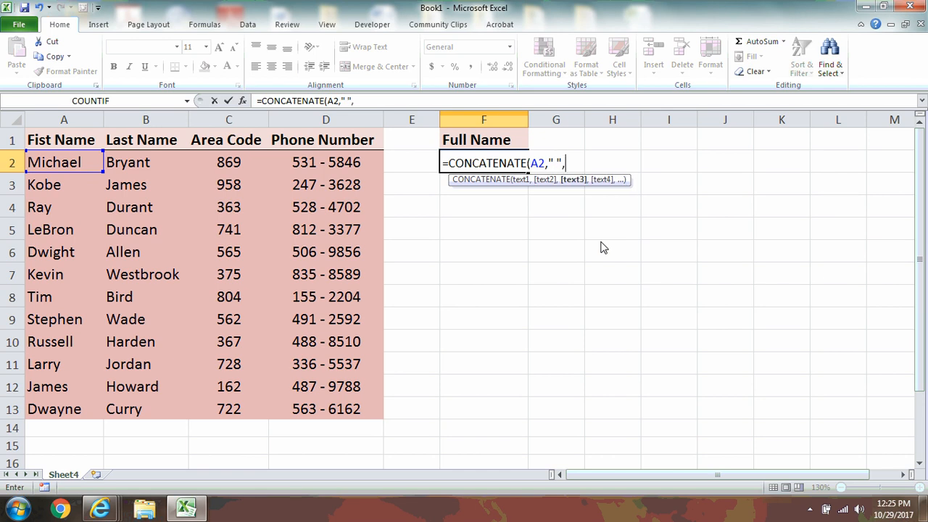
key("Left")
key("Left")
key("Left")
key("Left")
key("Return")
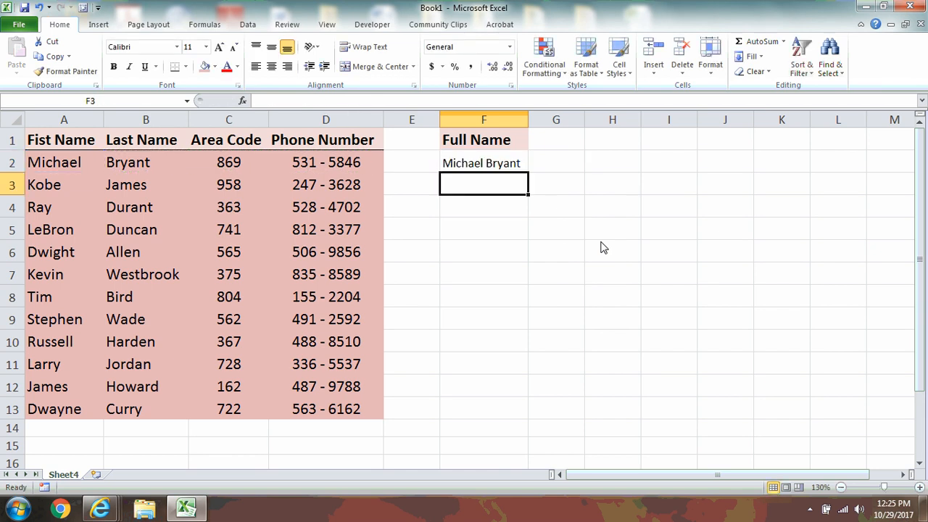
key("Up")
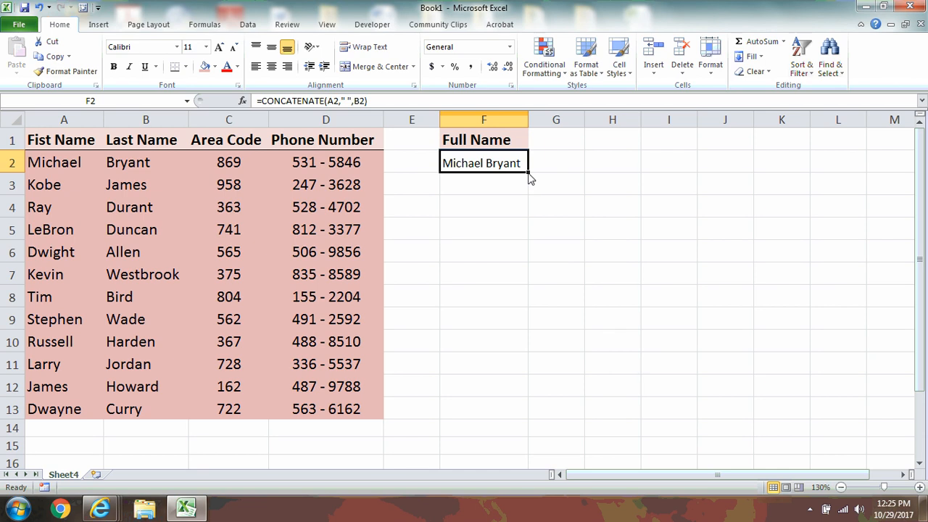
- Fill the full-name formula down to F13 and autofit column F
left_click_drag(528, 173, 506, 430)
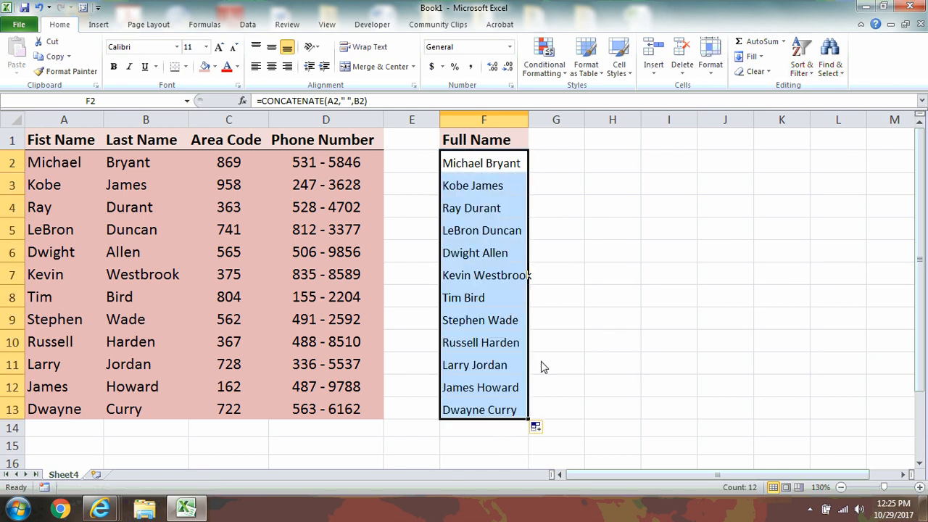
left_click(508, 182)
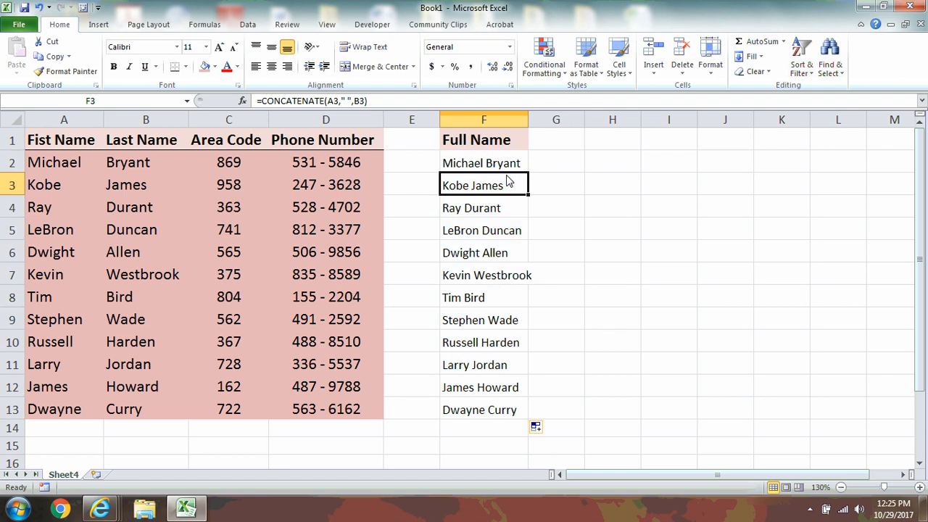
left_click(557, 147)
double_click(528, 119)
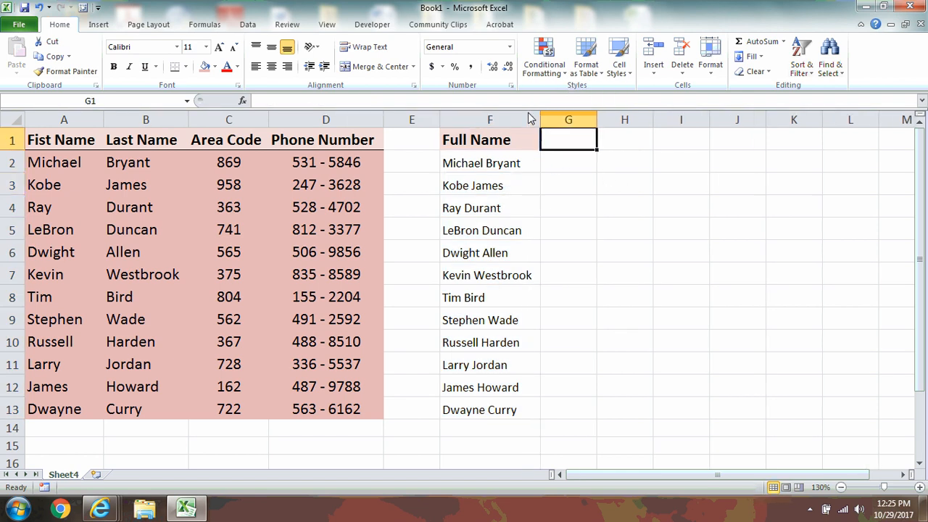
- Head column G with 'Full Number' and autofit its width
type("Full ")
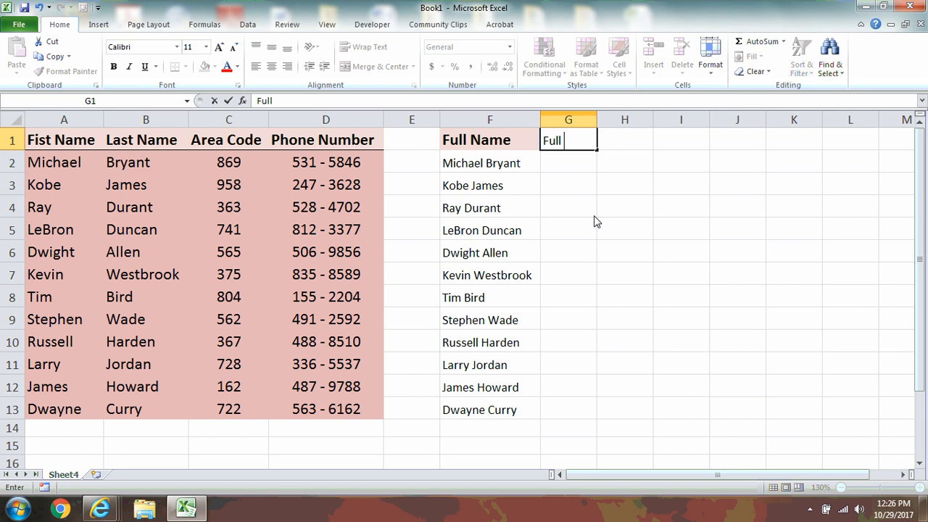
type("Number")
key("Return")
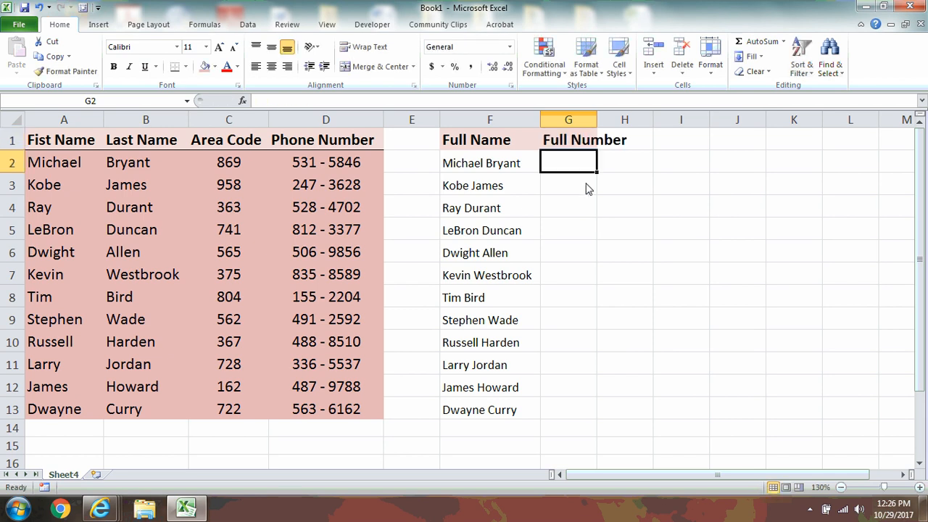
double_click(597, 121)
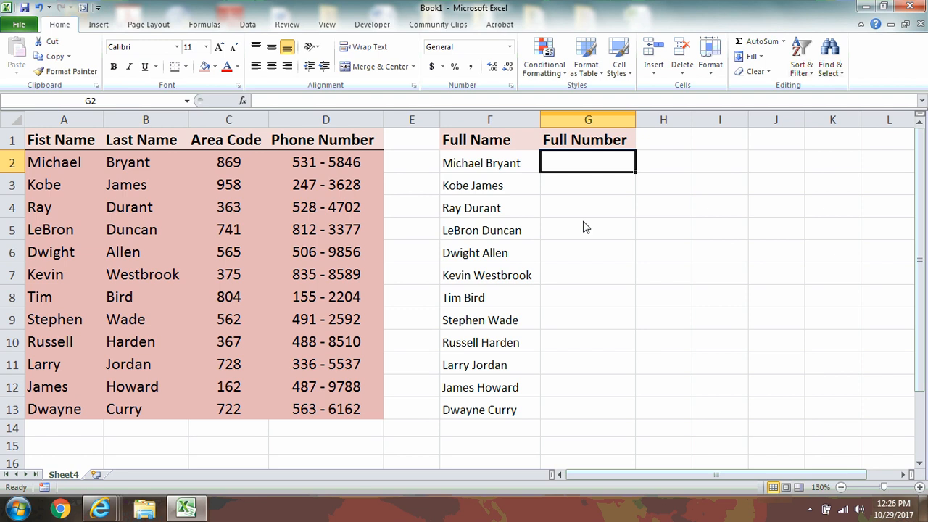
- After one abandoned try, enter =CONCATENATE(C2,D2) in G2, joining area code and phone
type("=")
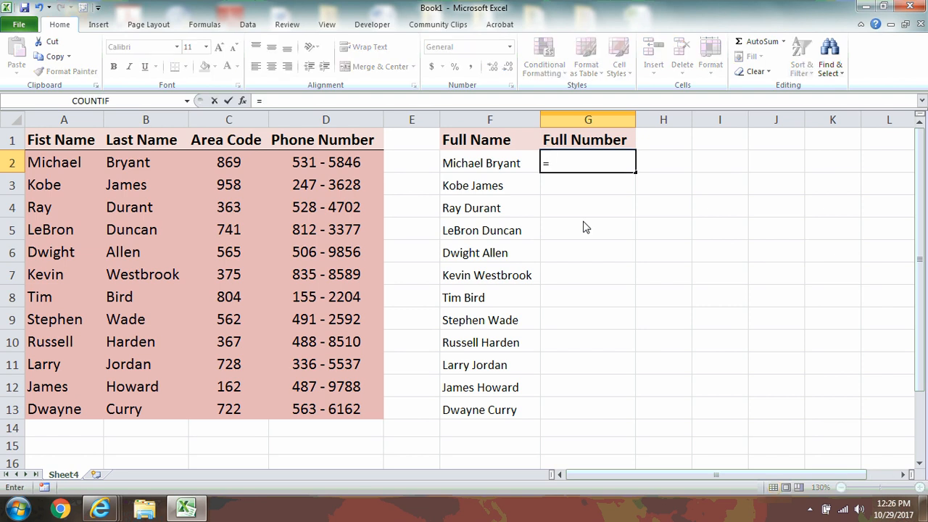
key("Left")
key("Left")
key("Left")
key("Left")
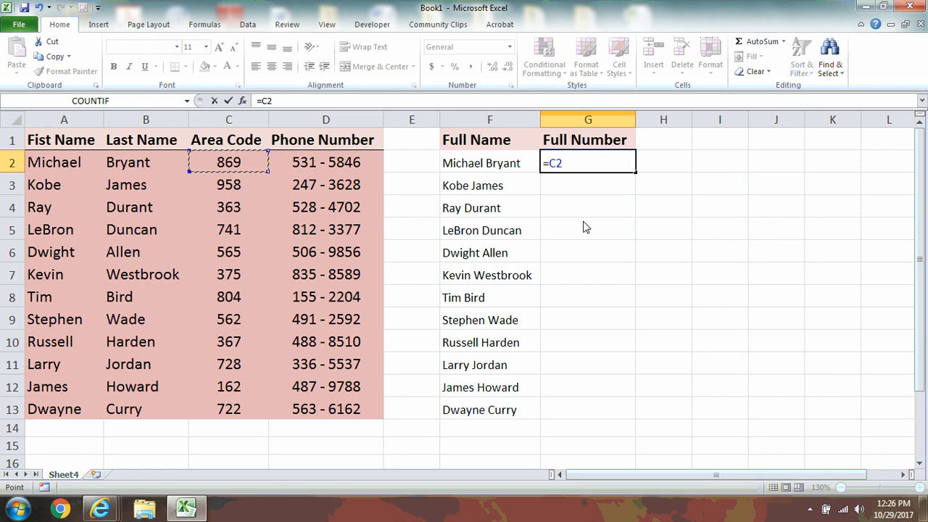
type(",")
key("Escape")
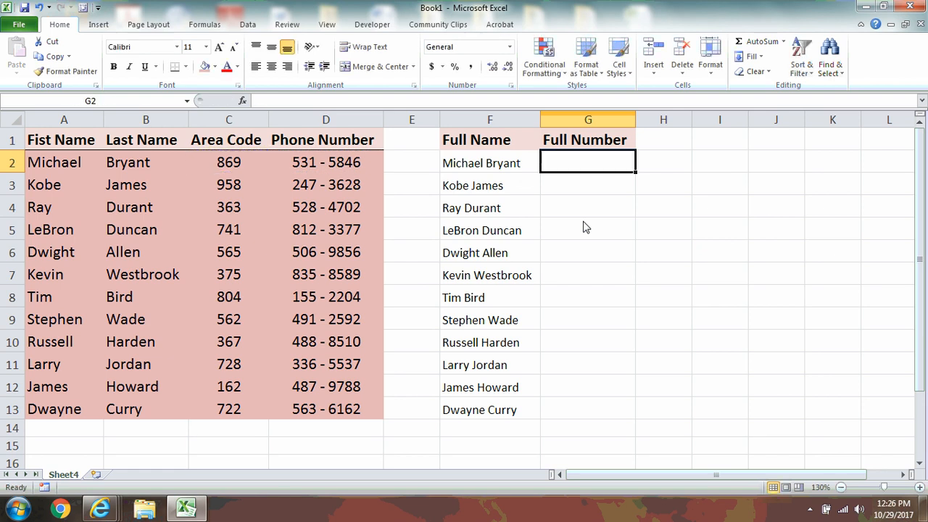
type("=conc")
key("Tab")
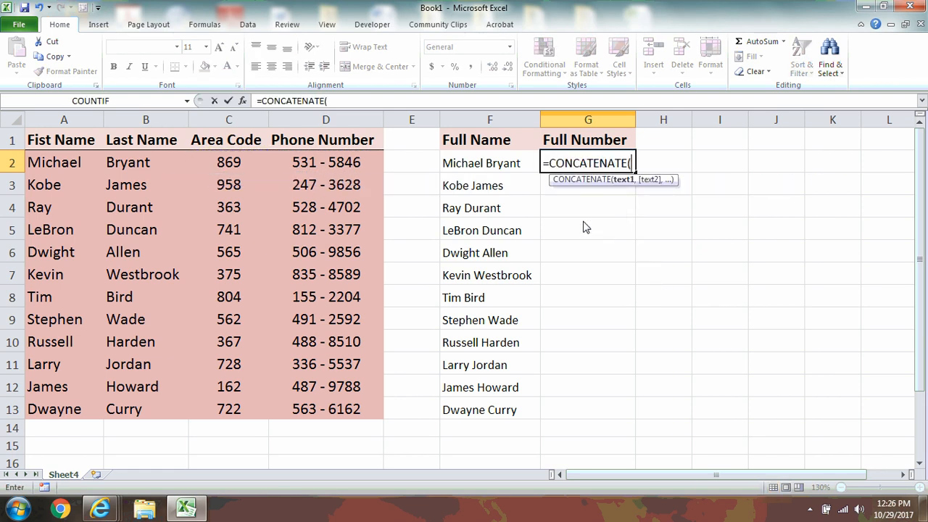
key("Left")
key("Left")
key("Left")
key("Left")
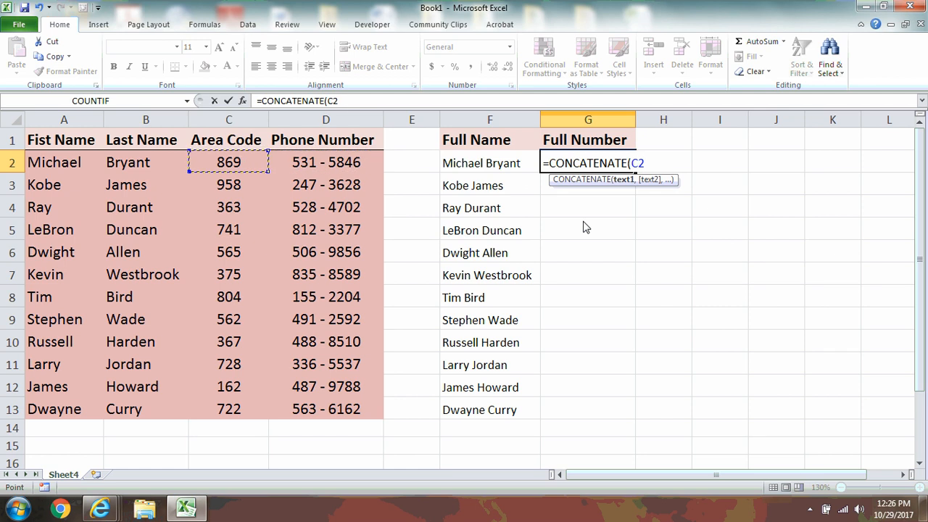
type(",")
key("Left")
key("Left")
key("Left")
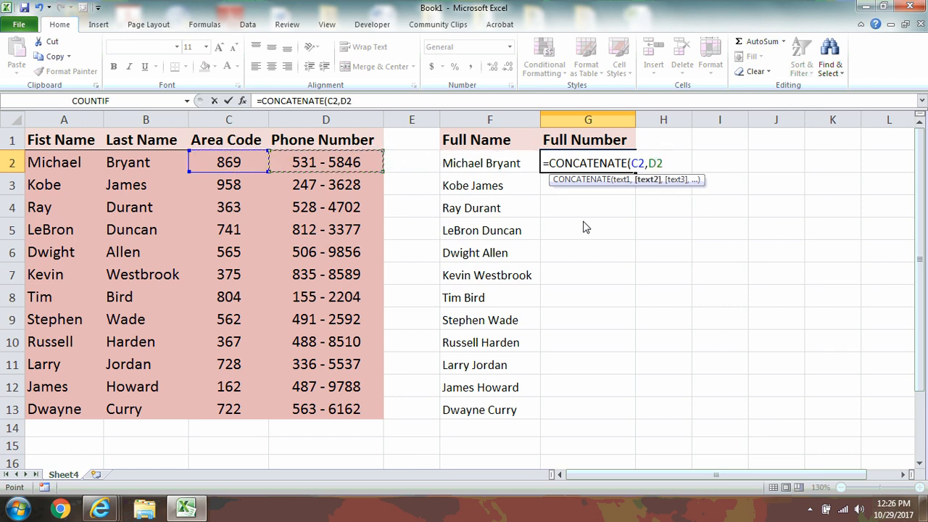
key("Return")
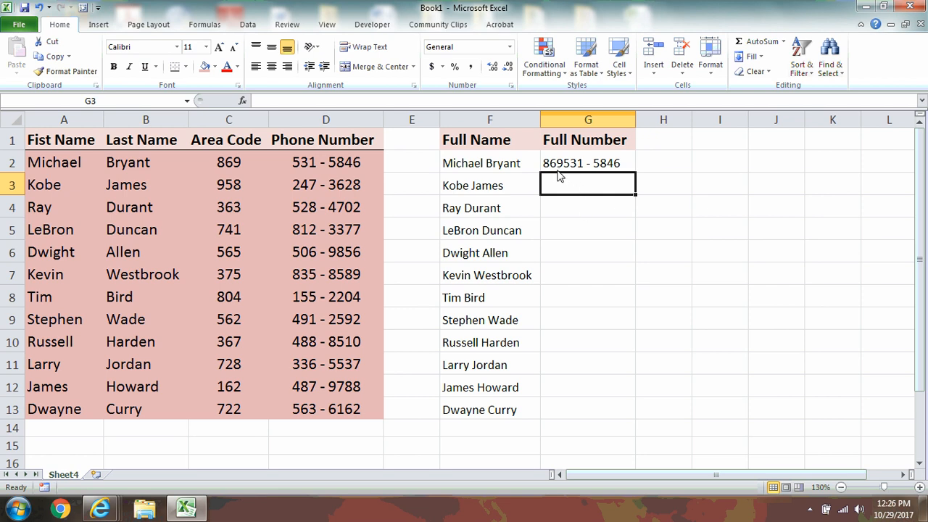
key("Up")
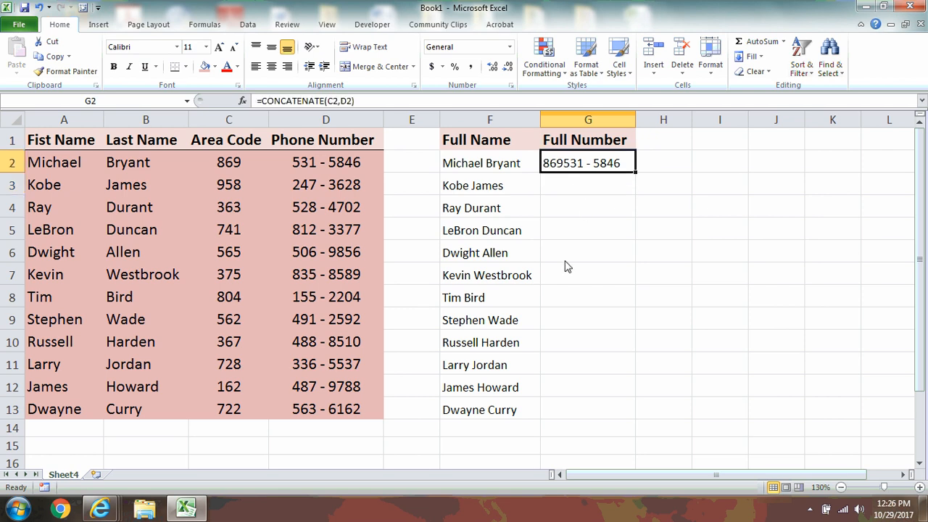
key("Delete")
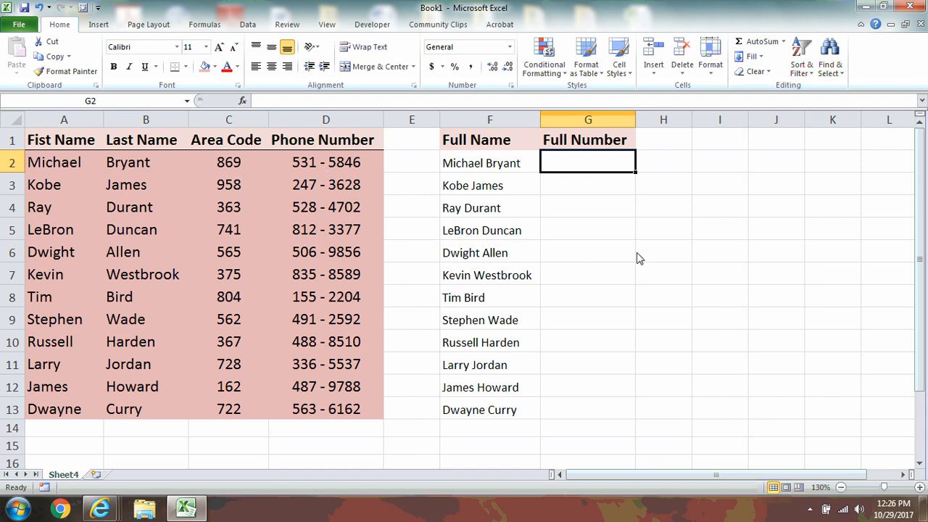
type("=conc")
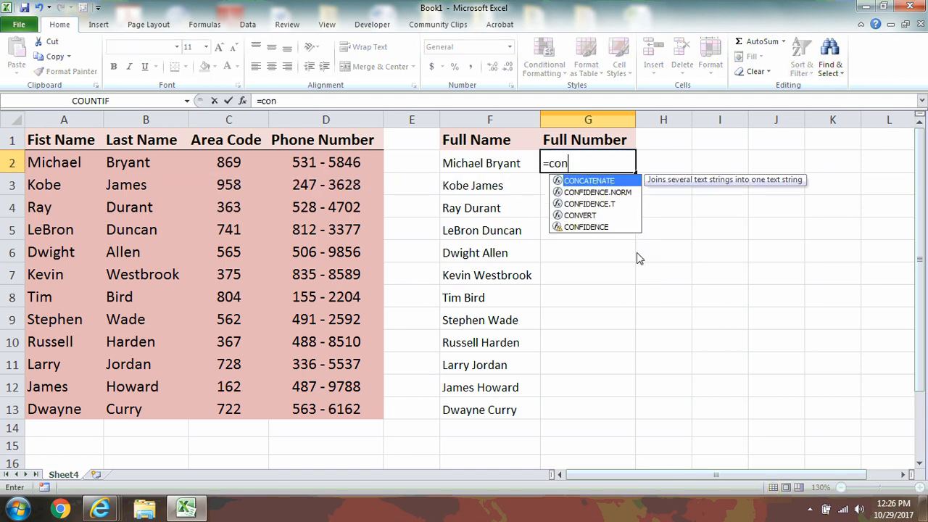
key("Tab")
key("Left")
key("Left")
key("Left")
key("Left")
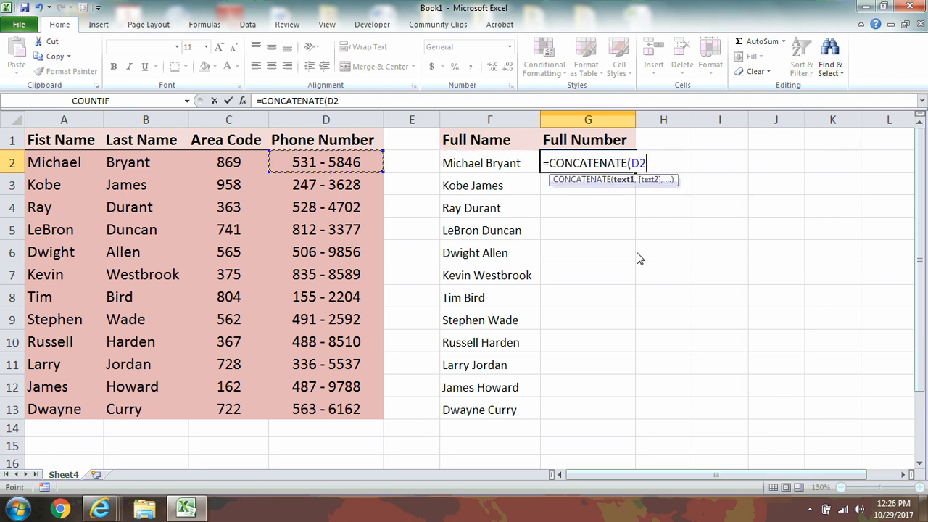
type(",")
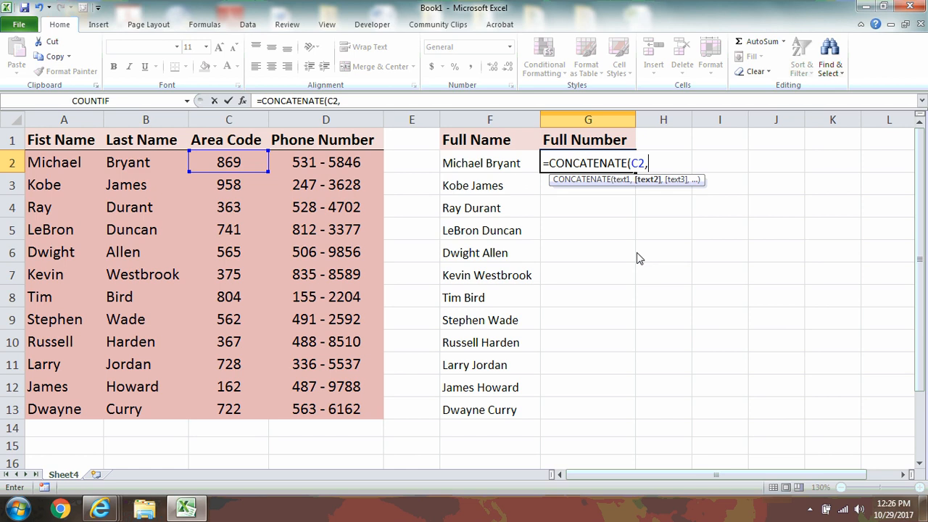
type("\" - \",")
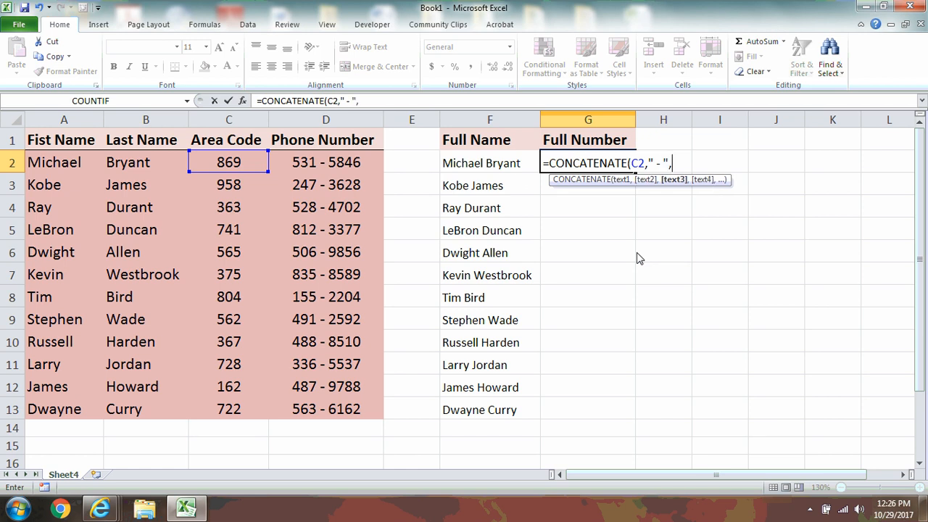
key("Left")
key("Left")
key("Left")
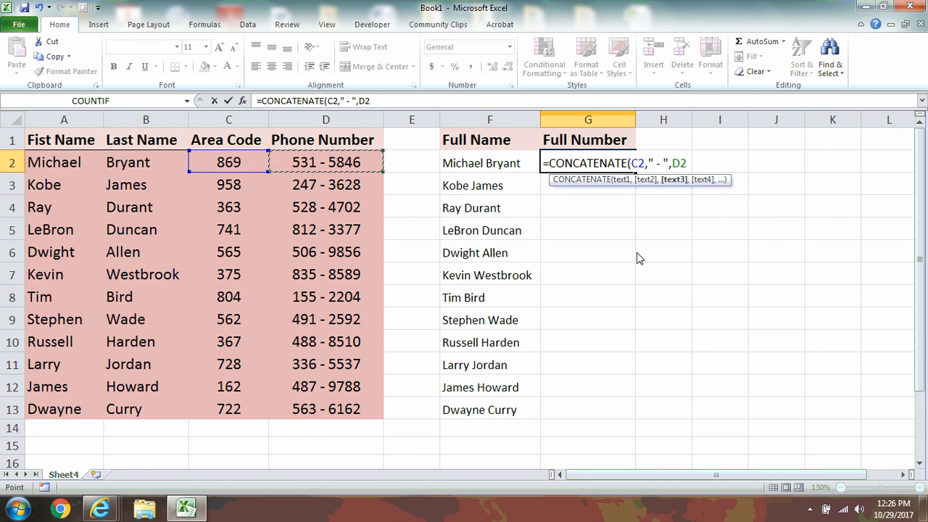
key("Return")
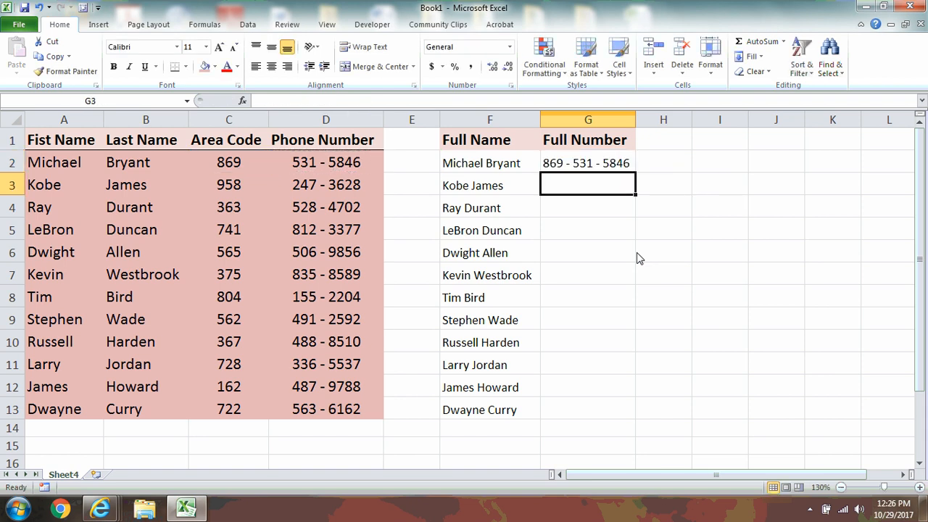
left_click(579, 168)
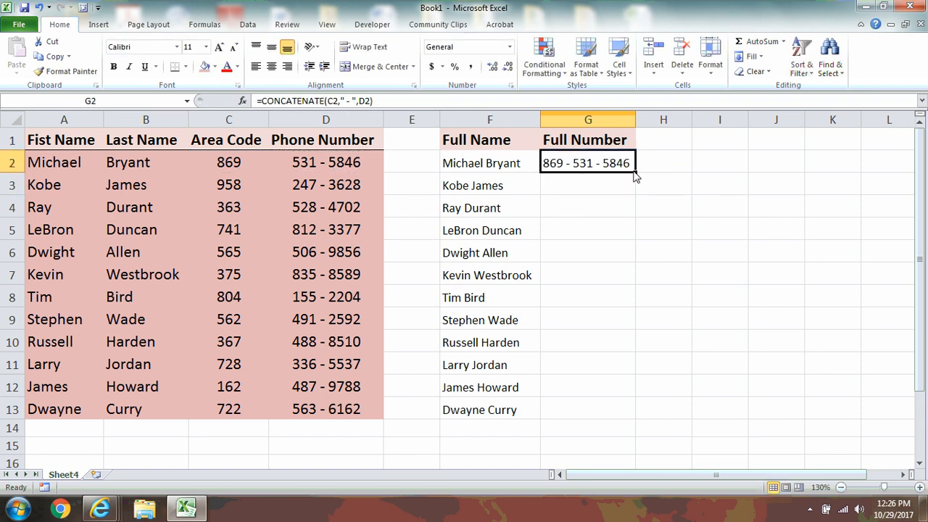
- Copy the dash-separated number formula from G2 down to G13
left_click_drag(634, 174, 594, 427)
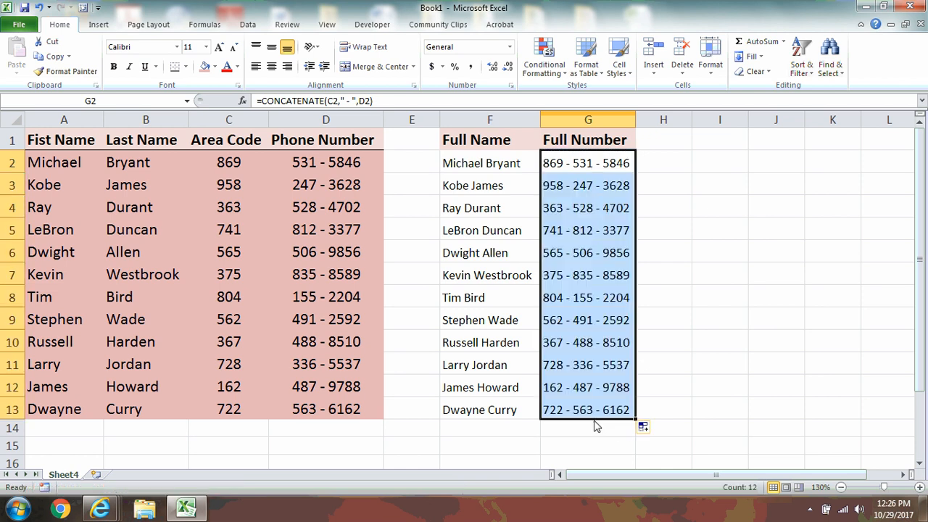
left_click(595, 190)
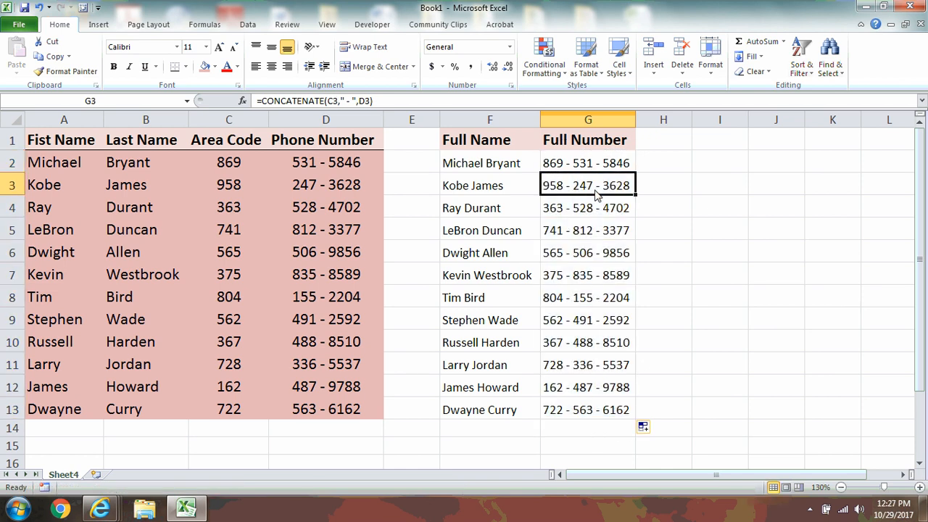
left_click(671, 139)
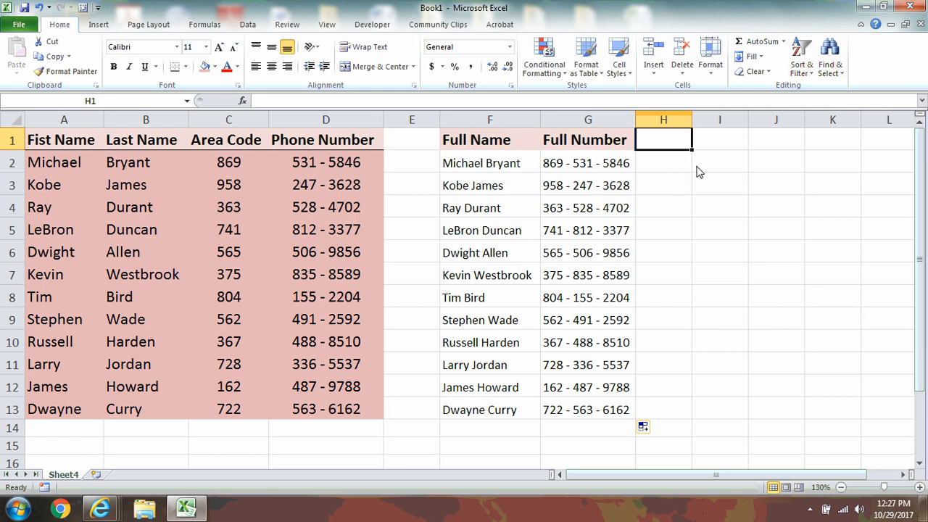
- Head column H with 'Full Info' and autofit its width
type("Full ")
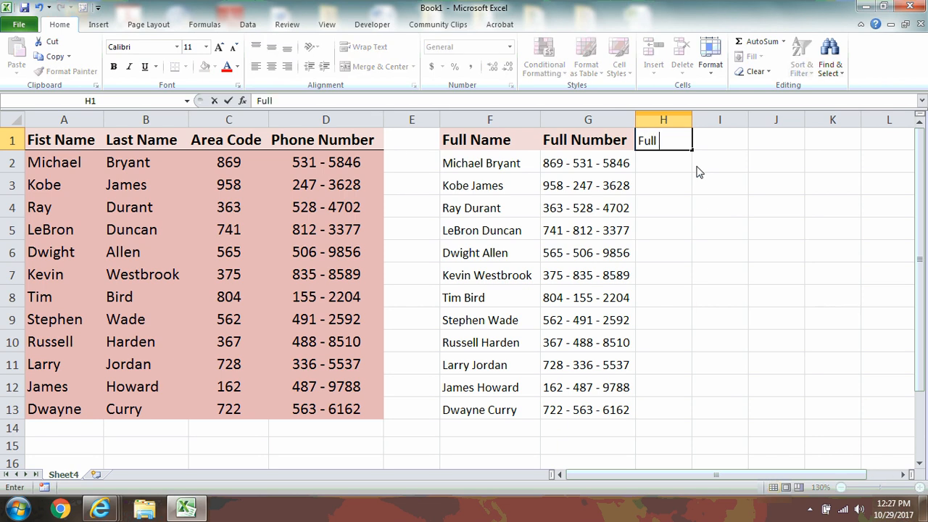
type("Info")
key("Return")
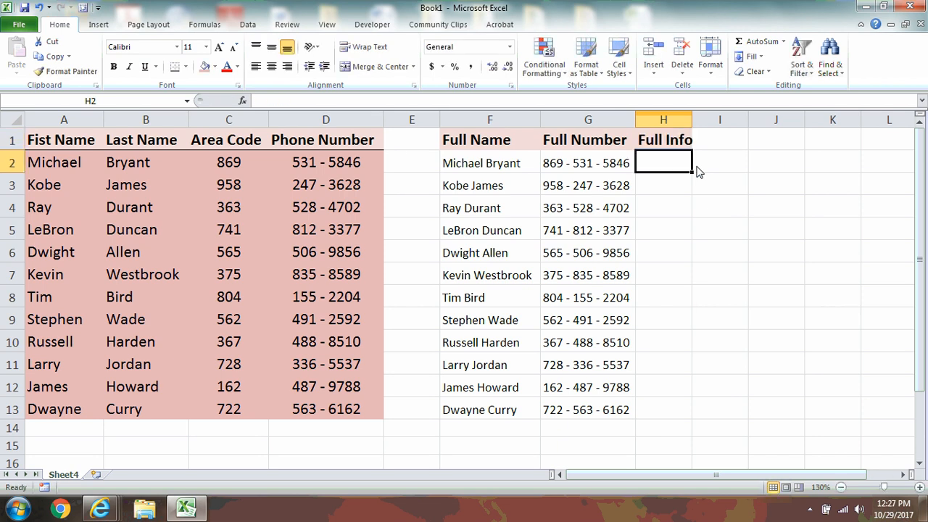
double_click(692, 121)
- Enter =CONCATENATE(F2,G2) in H2, joining full name and full number
type("=co")
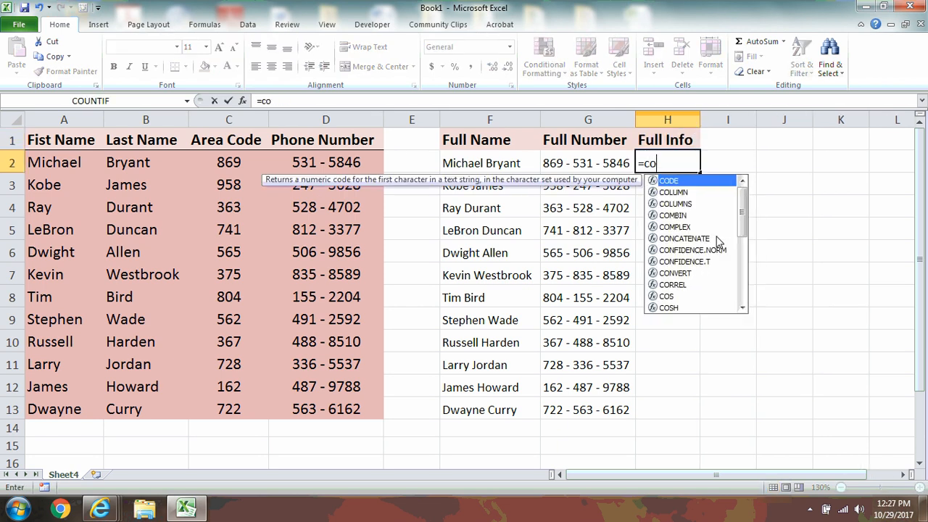
type("ncat")
key("Tab")
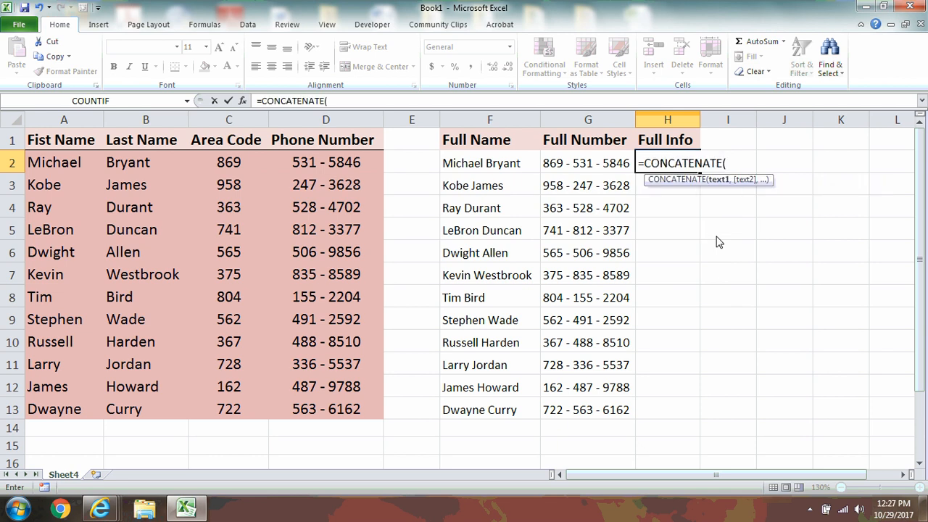
key("Left")
key("Left")
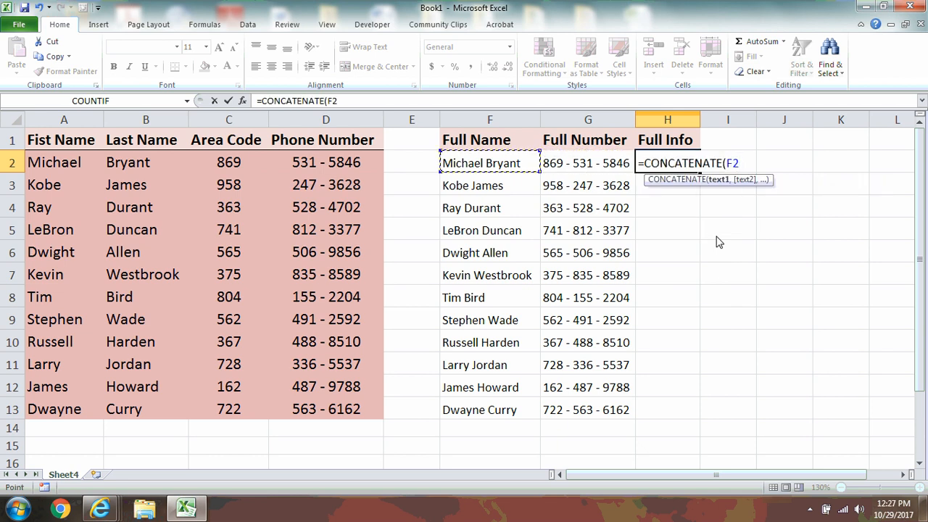
type(",")
key("Left")
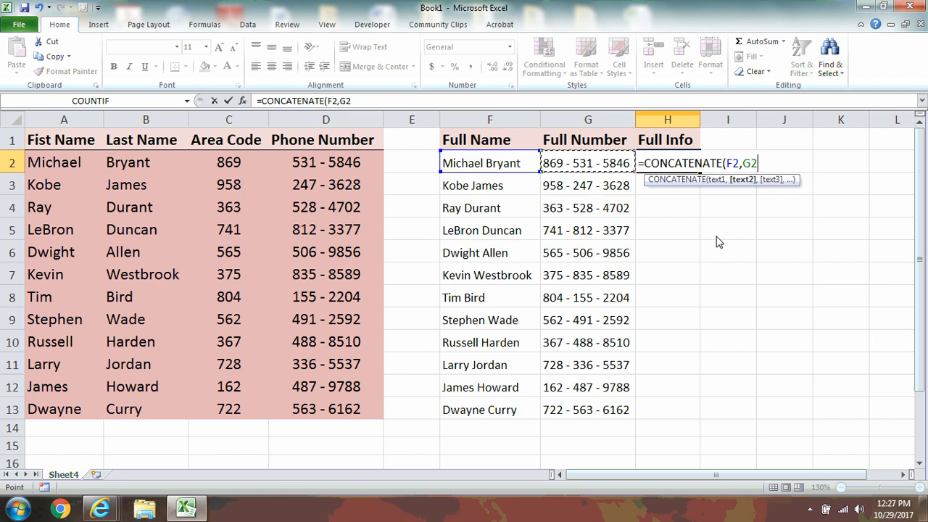
key("Return")
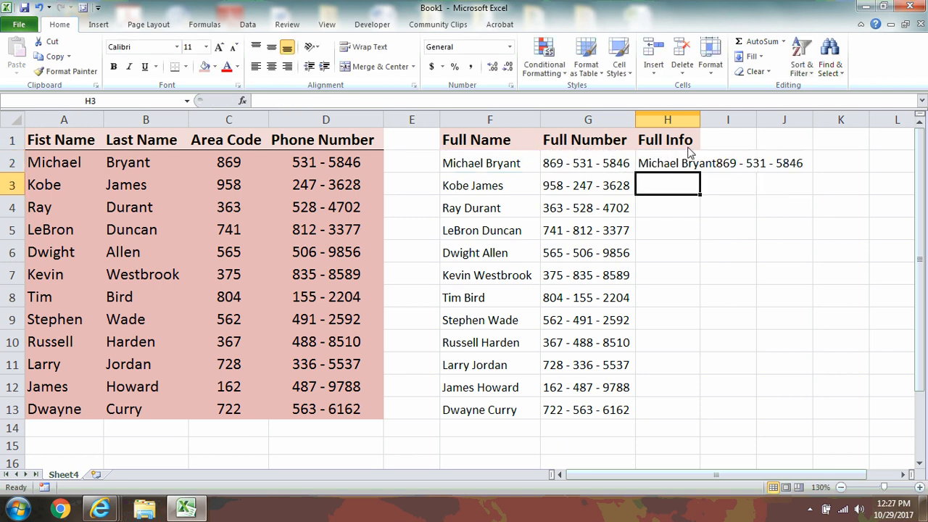
left_click(679, 171)
- Redo H2 as =CONCATENATE(F2,": ",G2) and autofit column H
key("Delete")
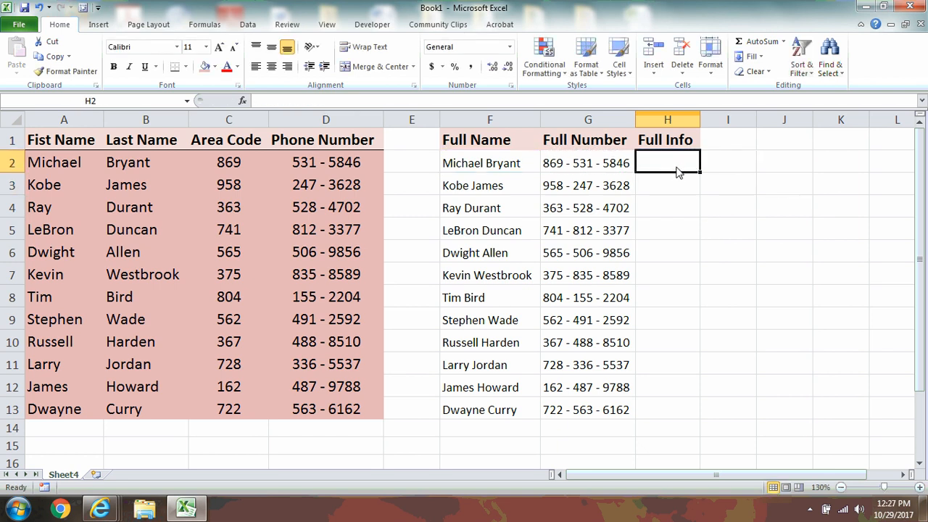
type("concaten")
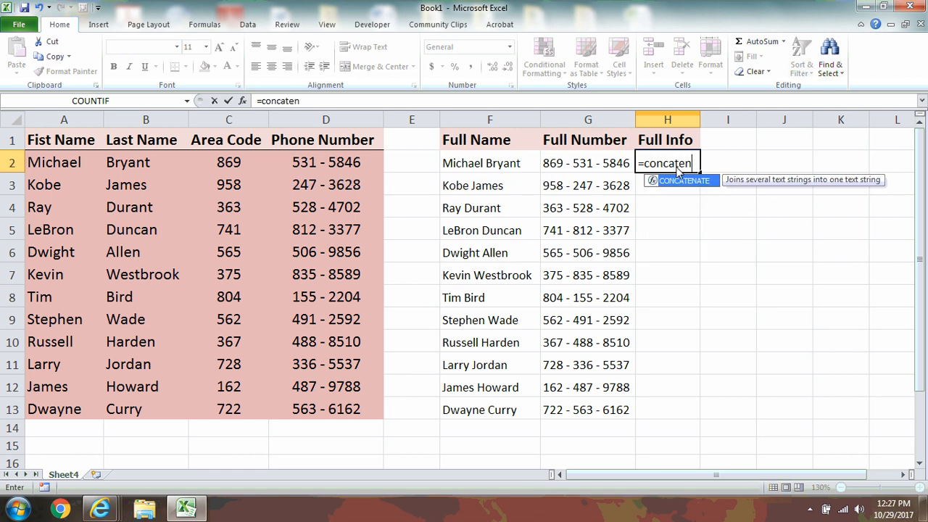
key("Tab")
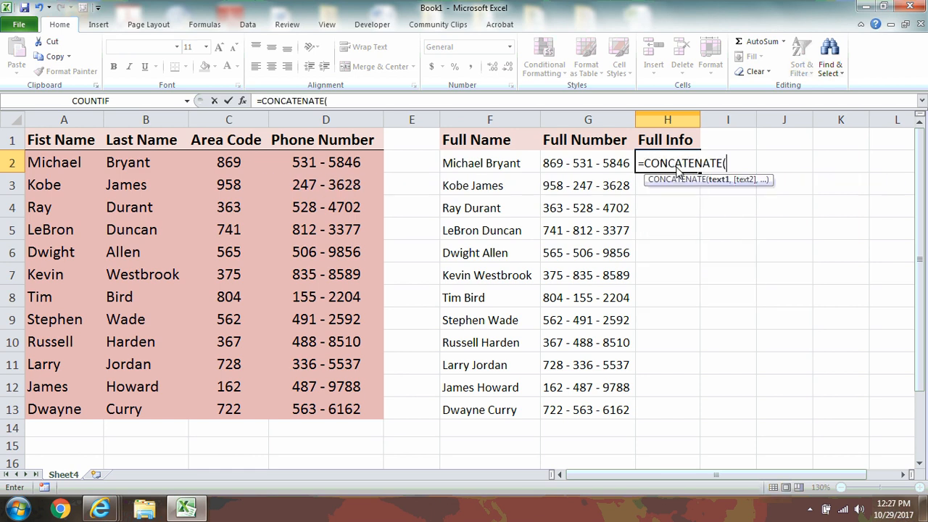
key("Left")
key("Left")
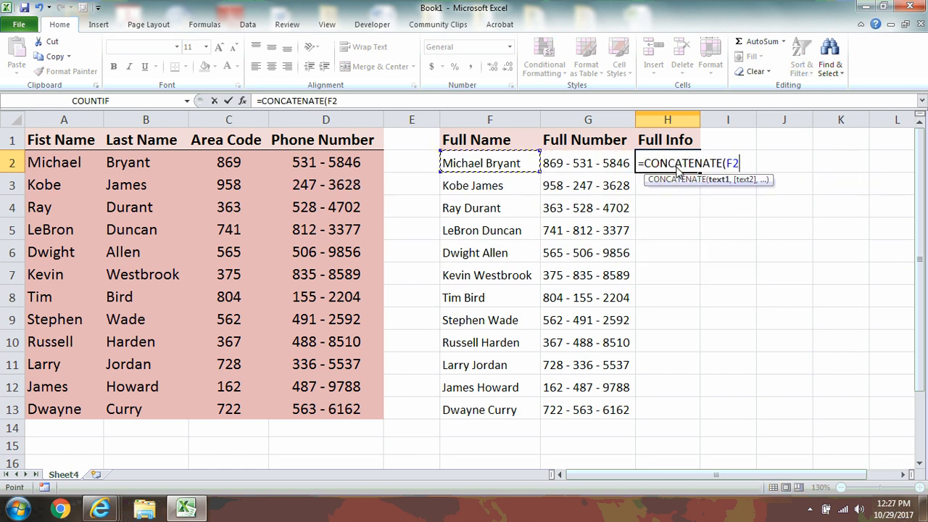
type(",")
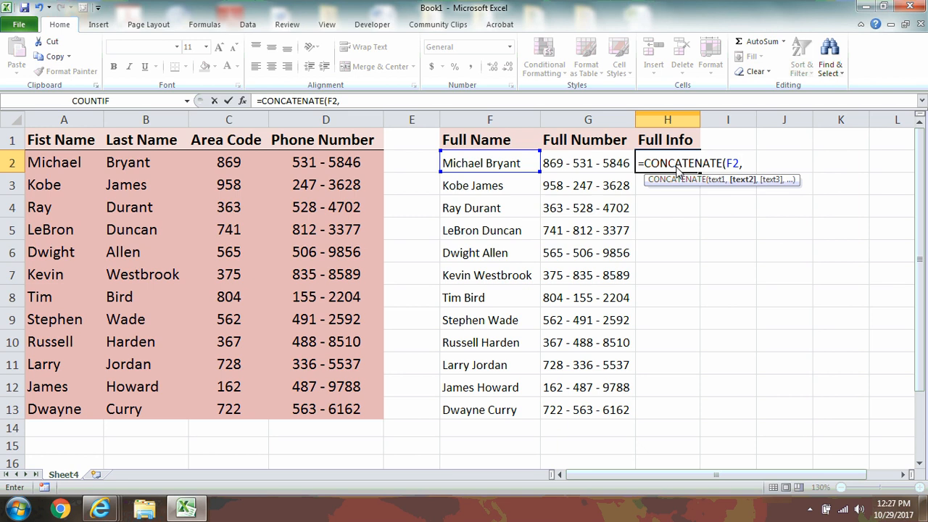
type("\": \",")
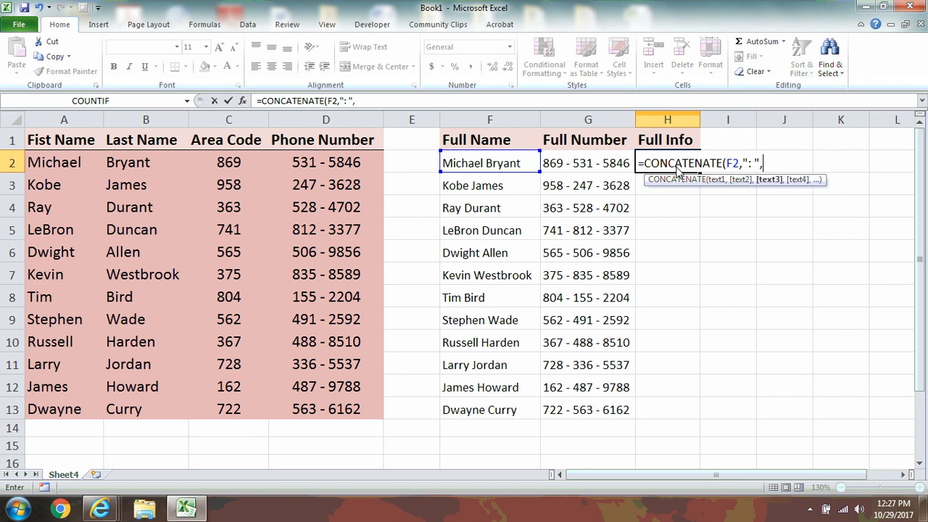
type("G2")
key("Return")
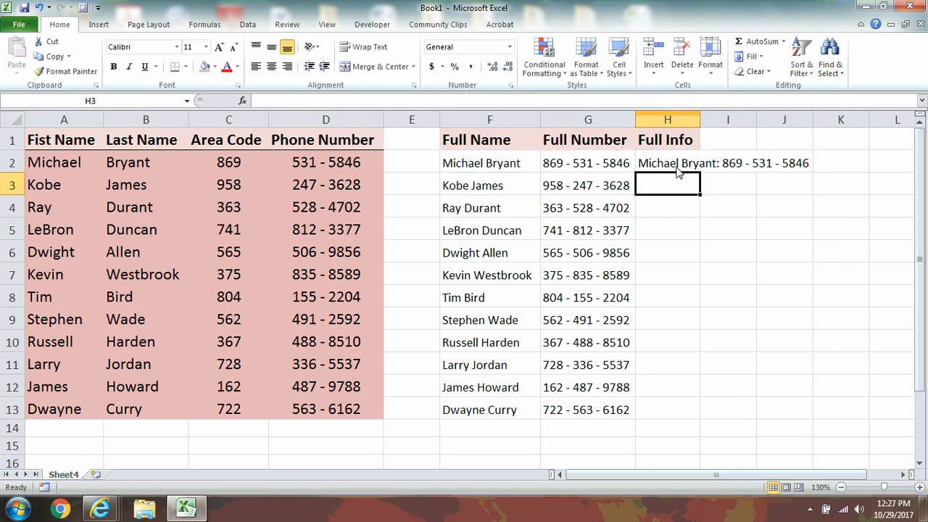
double_click(699, 120)
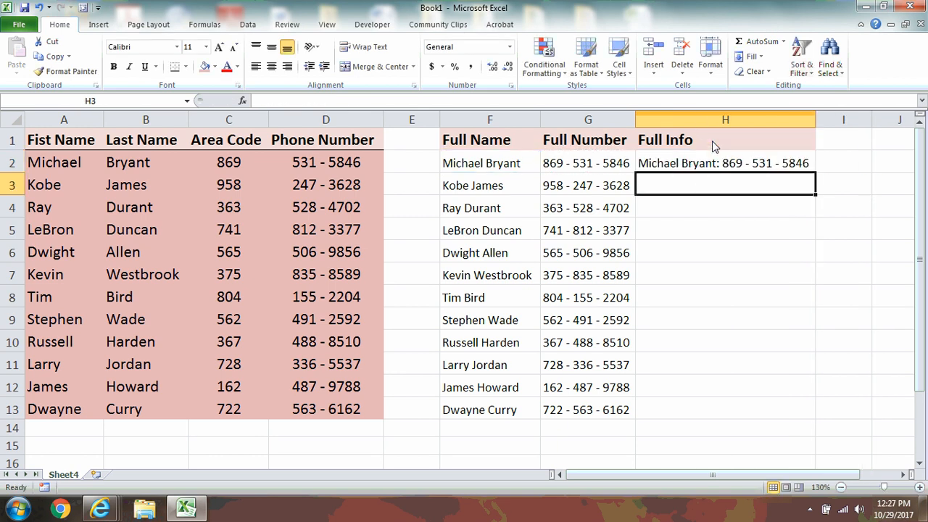
- Fill the Full Info formula down to H13 and widen column H to fit
left_click(722, 163)
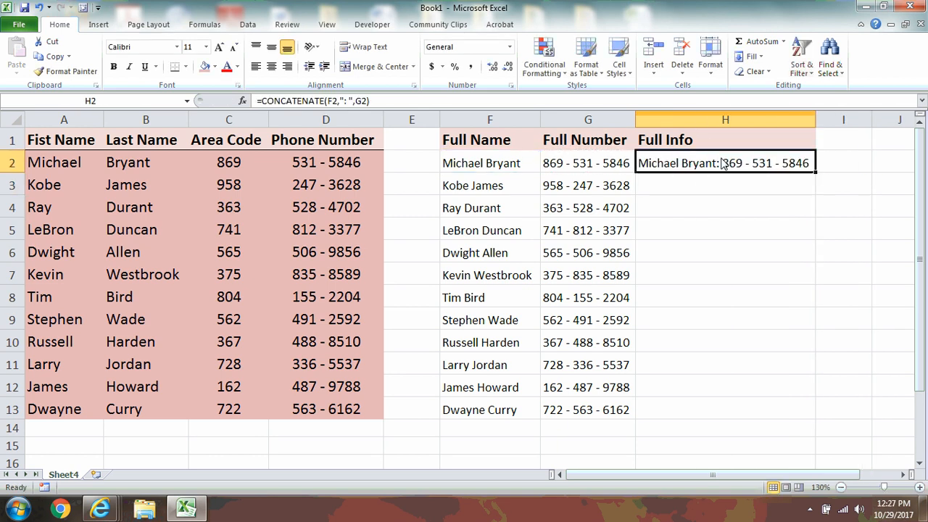
double_click(816, 173)
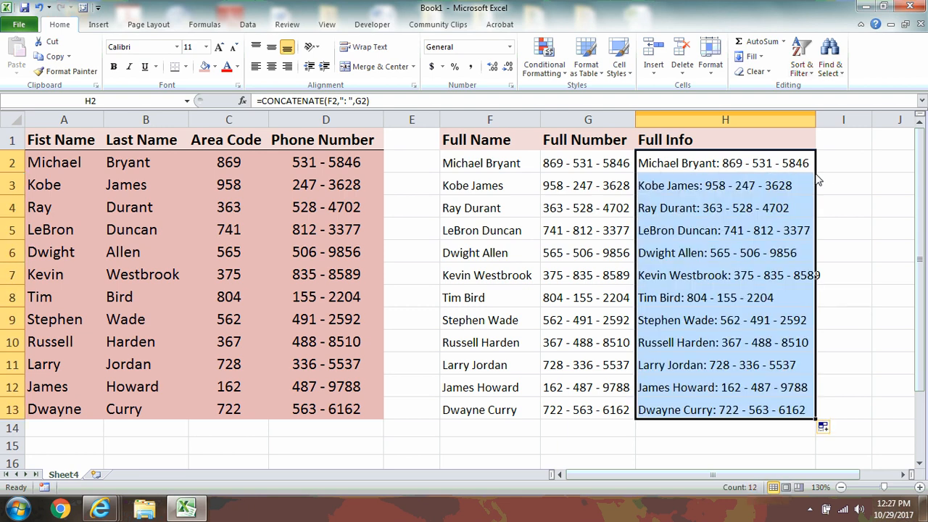
double_click(815, 120)
left_click(702, 210)
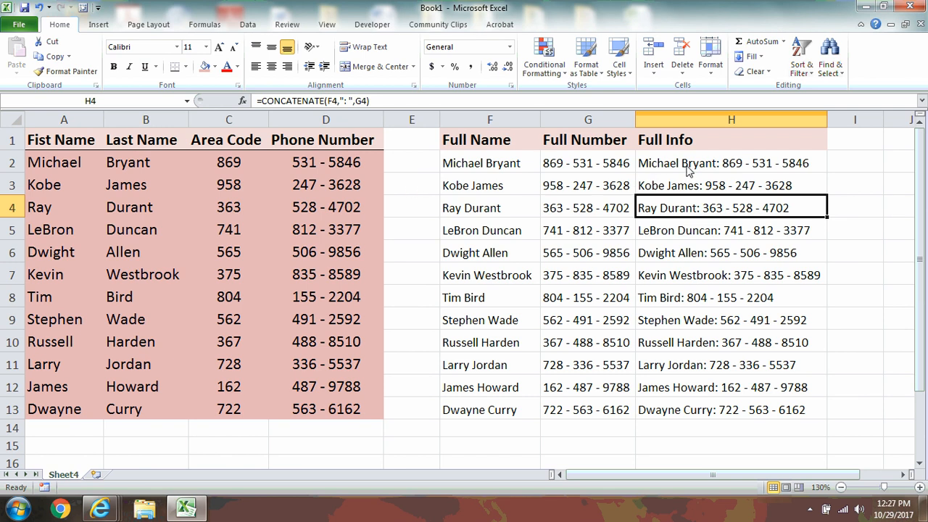
left_click(413, 166)
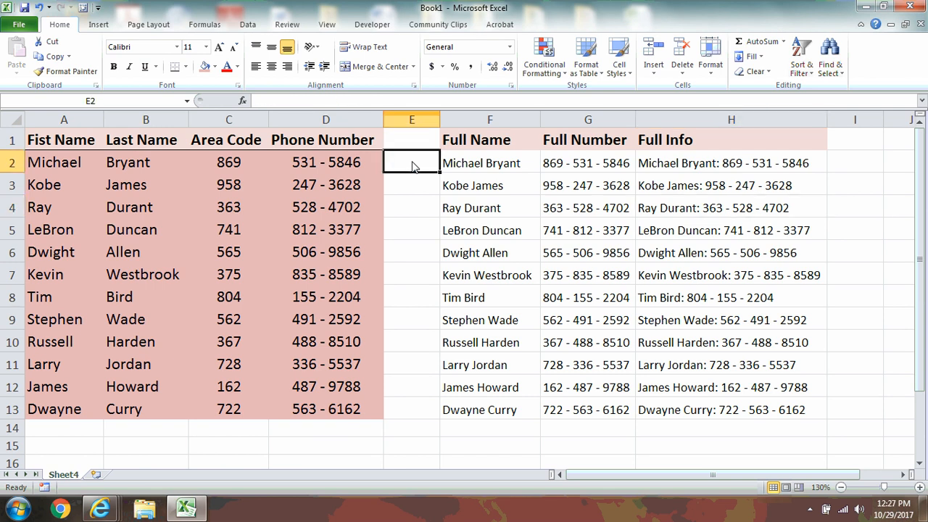